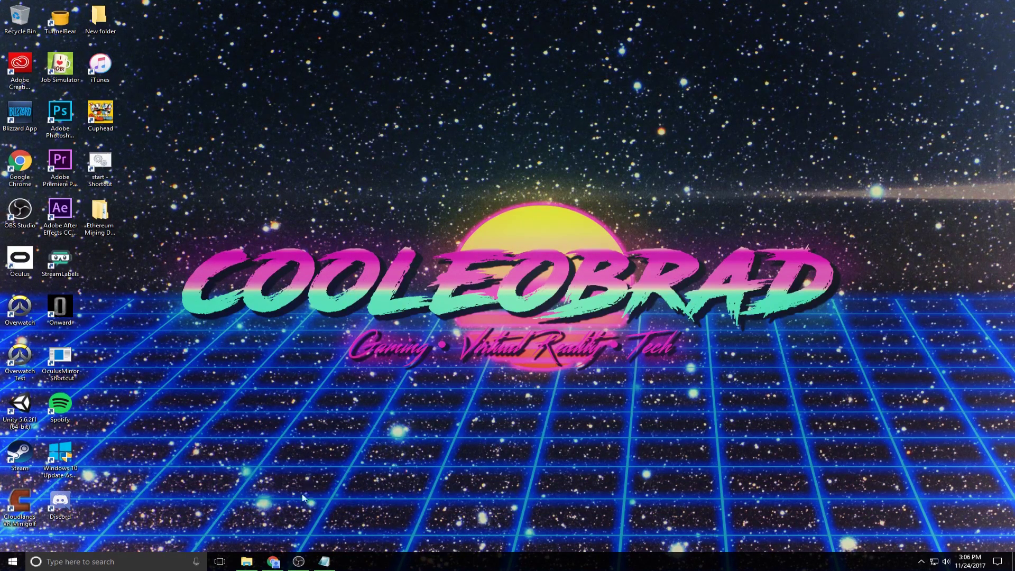
Launch dxdiag and examine the graphics card details on its display page.
click(113, 562)
text(dx)
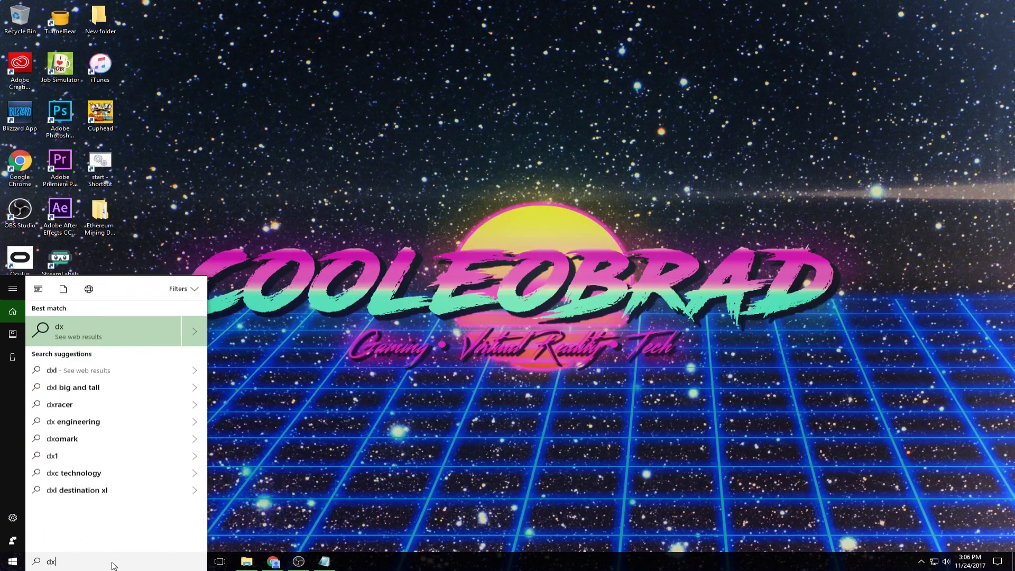
text(diag)
key(Return)
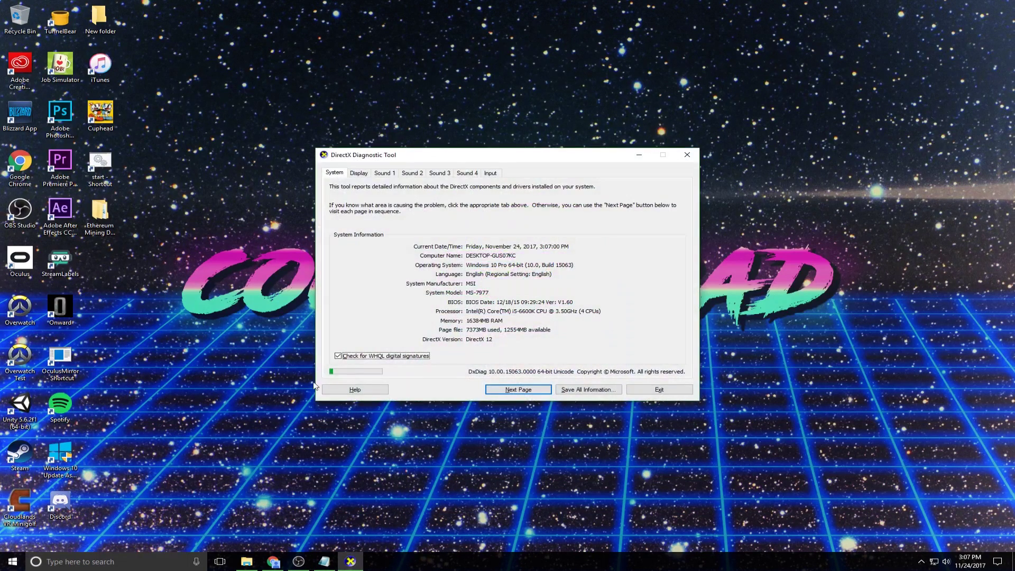
click(358, 173)
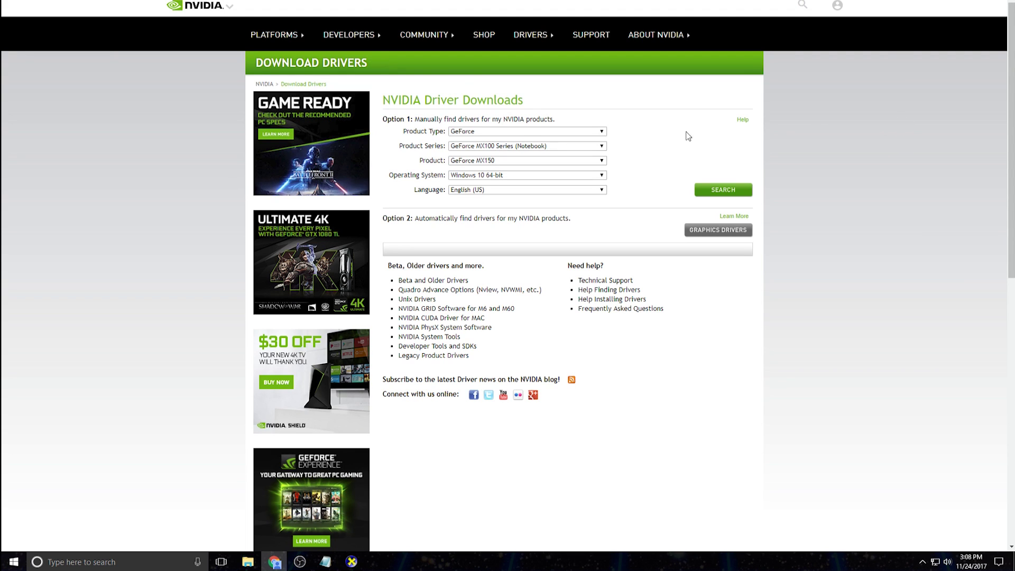
Search NVIDIA's driver downloads for the GeForce 900 Series, GeForce GTX 970, on Windows 10 64-bit.
click(545, 147)
click(506, 180)
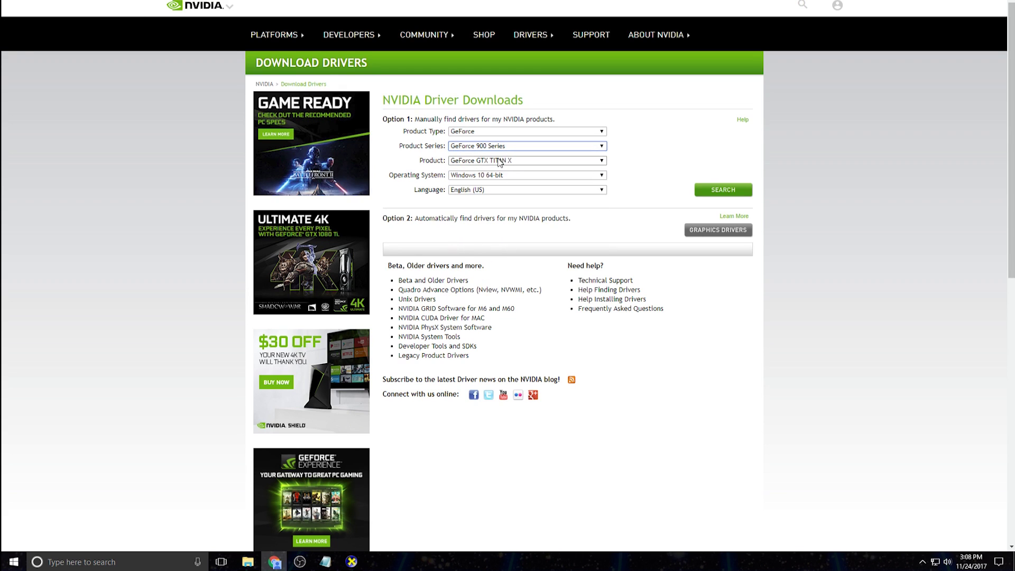
click(507, 160)
click(508, 192)
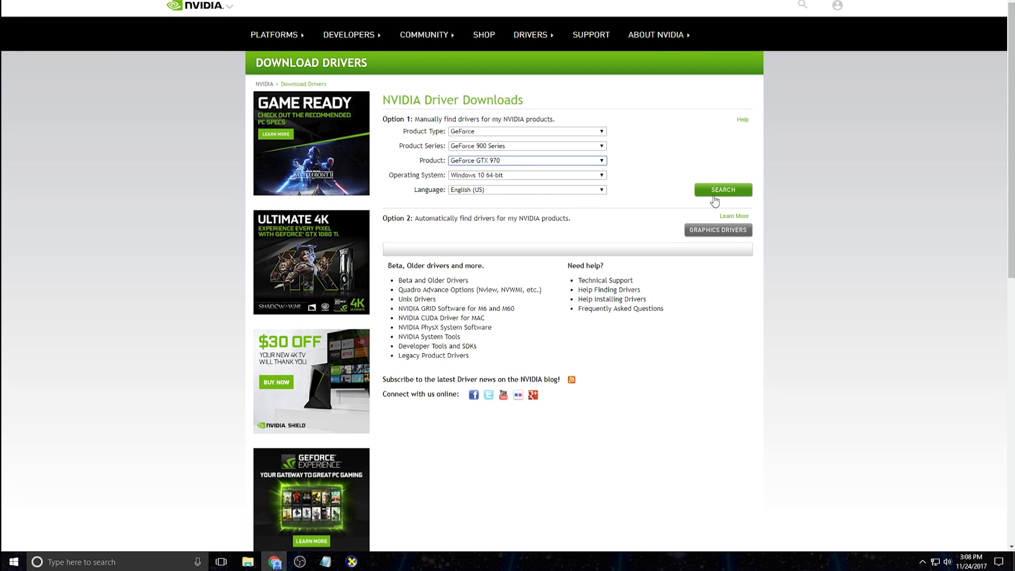
click(704, 190)
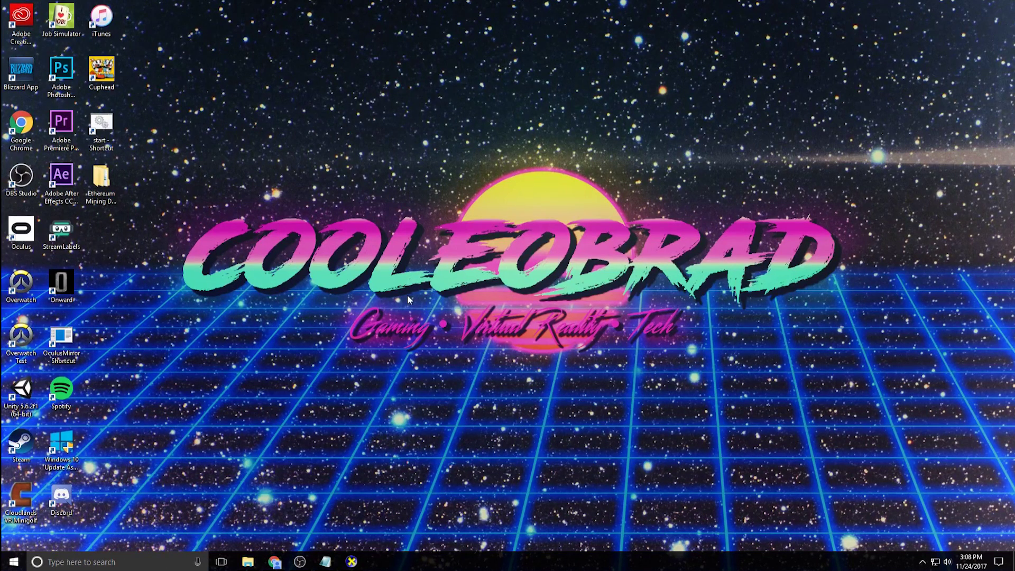
In the NVIDIA Control Panel's global 3D settings, set Optimize for Compute Performance to On.
right_click(433, 202)
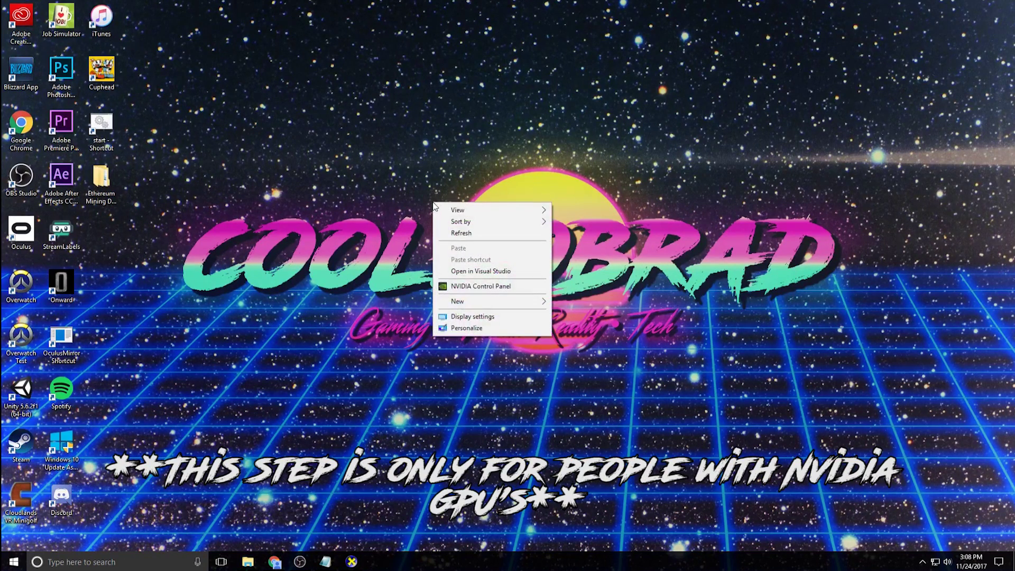
click(479, 287)
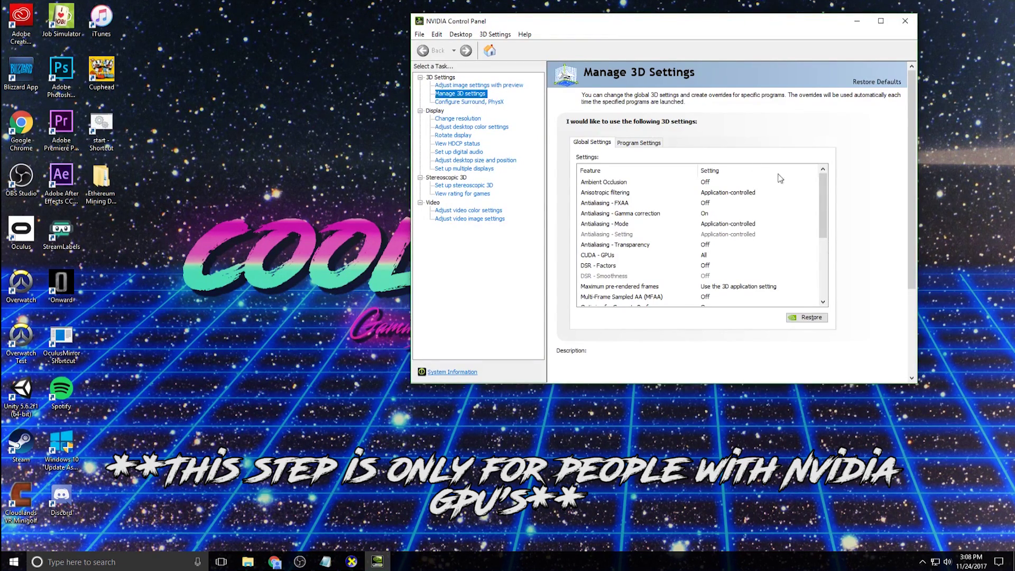
drag(825, 200, 828, 251)
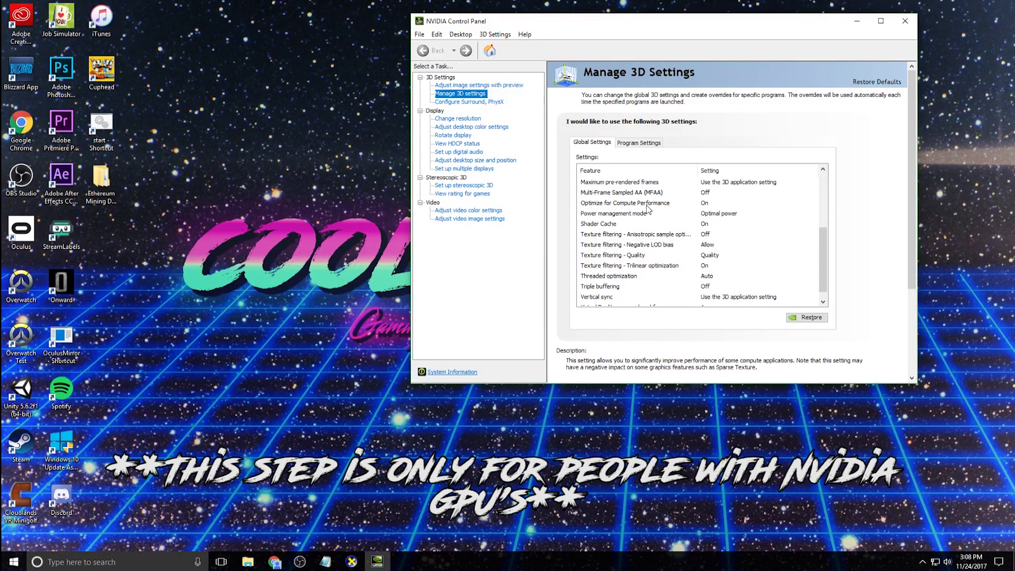
click(712, 203)
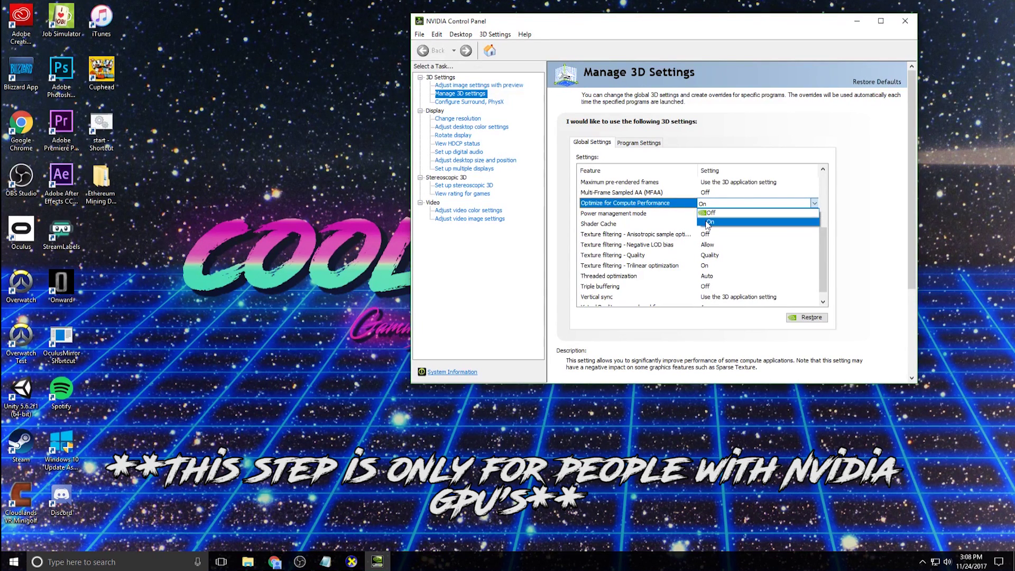
click(741, 222)
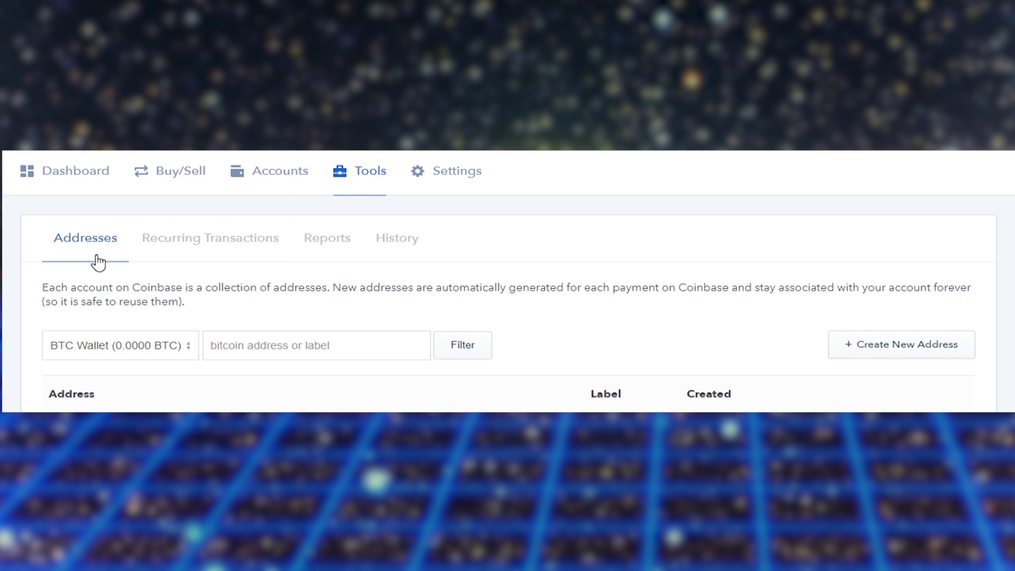
Switch the Coinbase address list to the ETH Wallet.
click(165, 350)
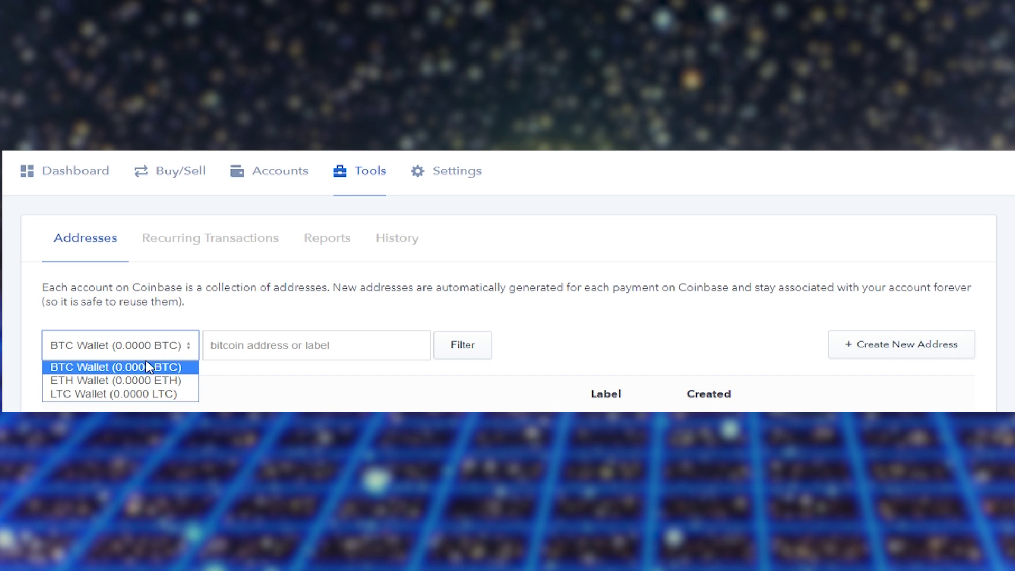
click(132, 379)
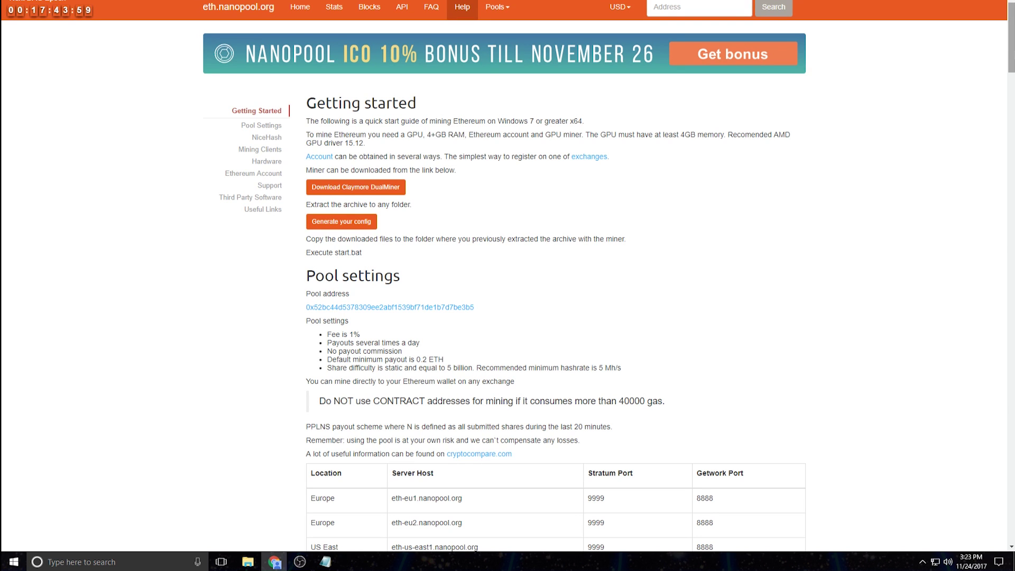
Download Genoil Miner v1.1.7 for Windows OpenCL from the nanopool help page.
scroll(1012, 39, down, 13)
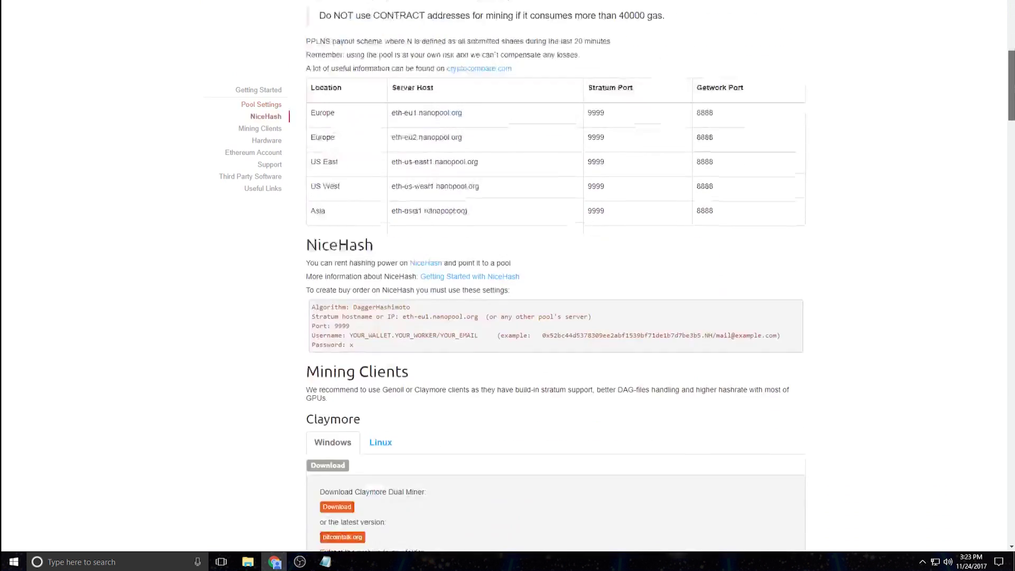
scroll(1013, 219, down, 14)
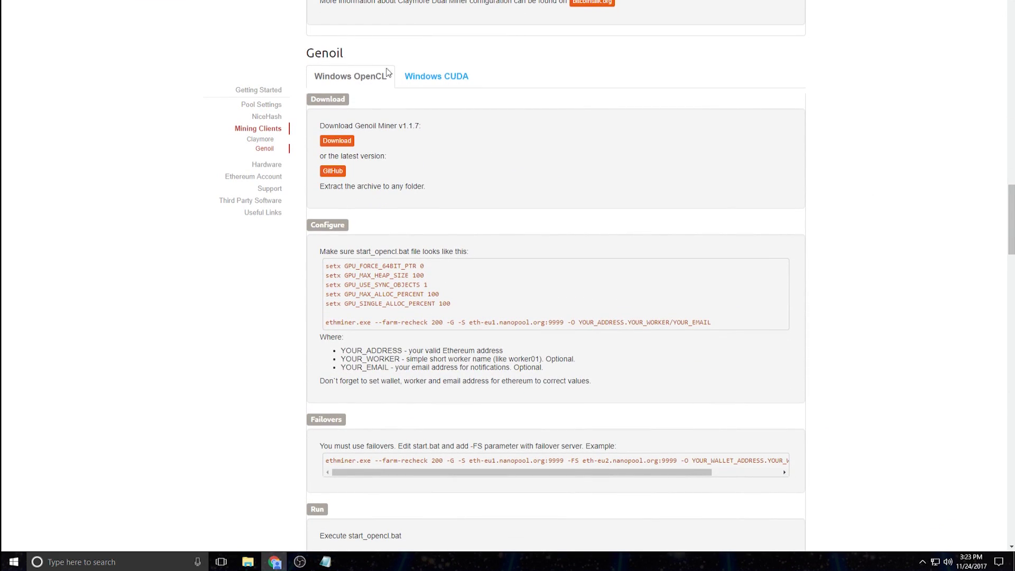
click(347, 146)
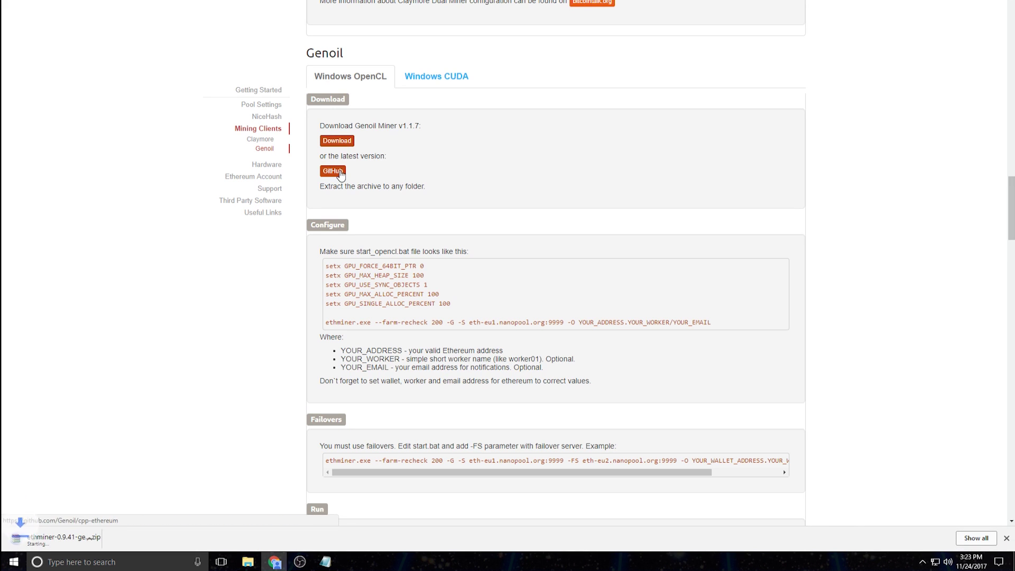
Switch to File Explorer and open New Text Document from the Ethereum Mining Downloads folder.
click(248, 562)
right_click(332, 129)
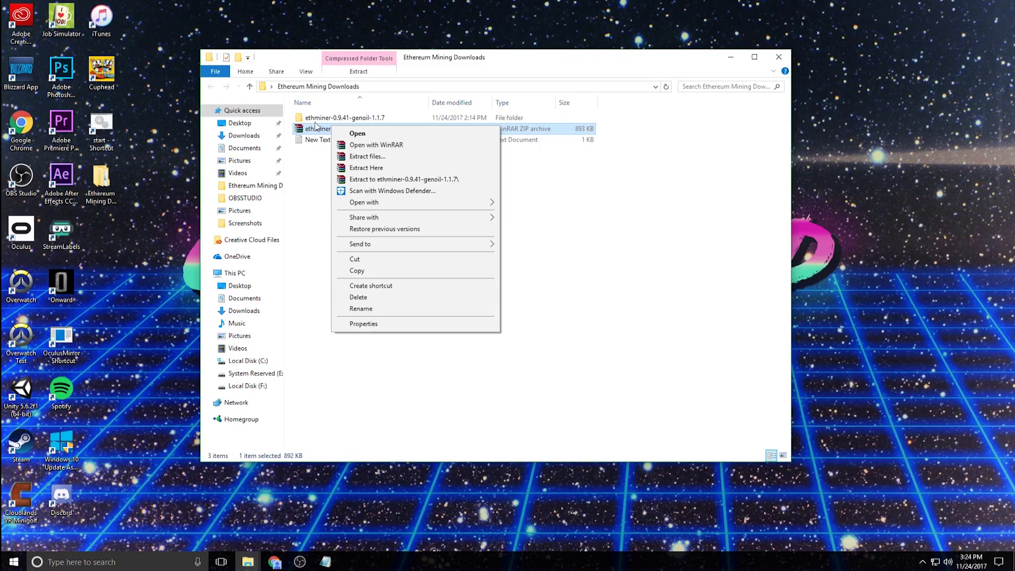
click(320, 174)
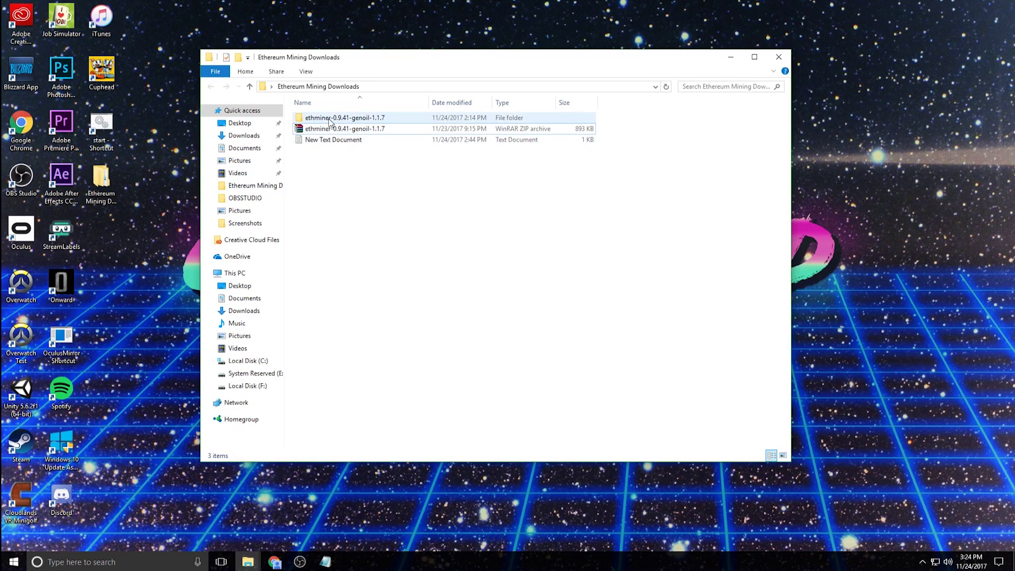
right_click(350, 189)
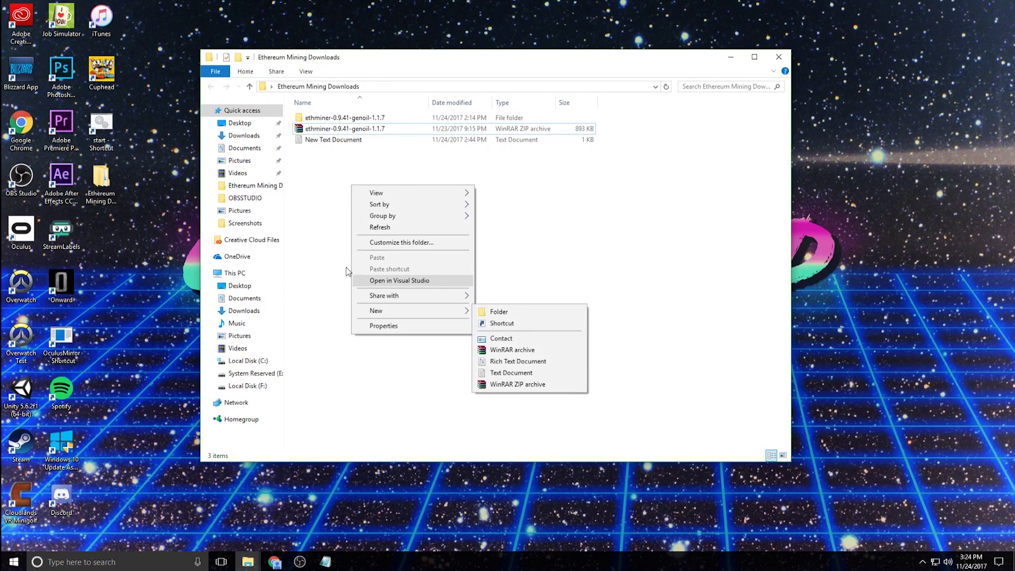
click(331, 189)
click(329, 140)
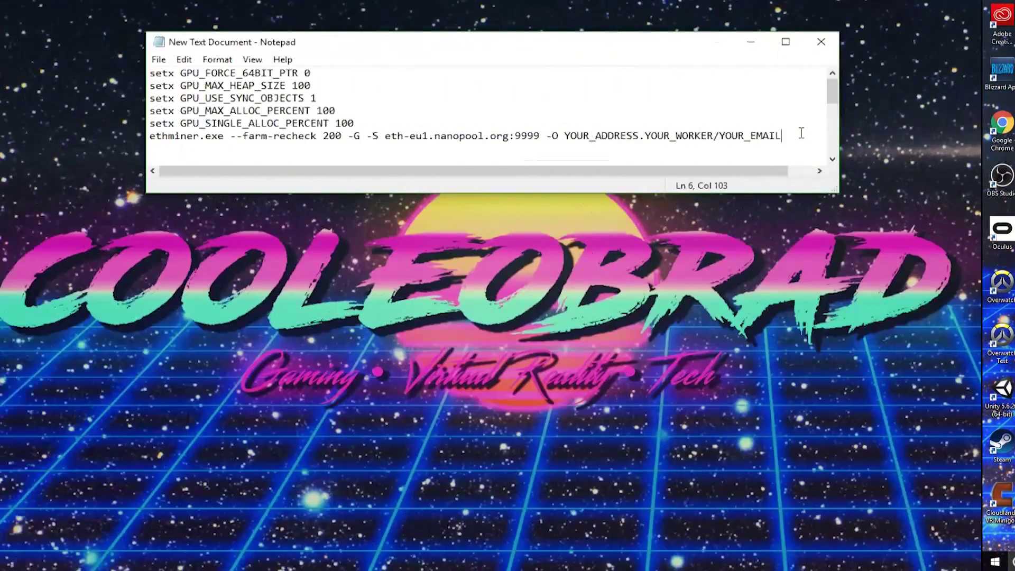
Enlarge the Notepad window and examine the main and 2GB miner configurations, including the address, worker and email placeholders.
key(ctrl+a)
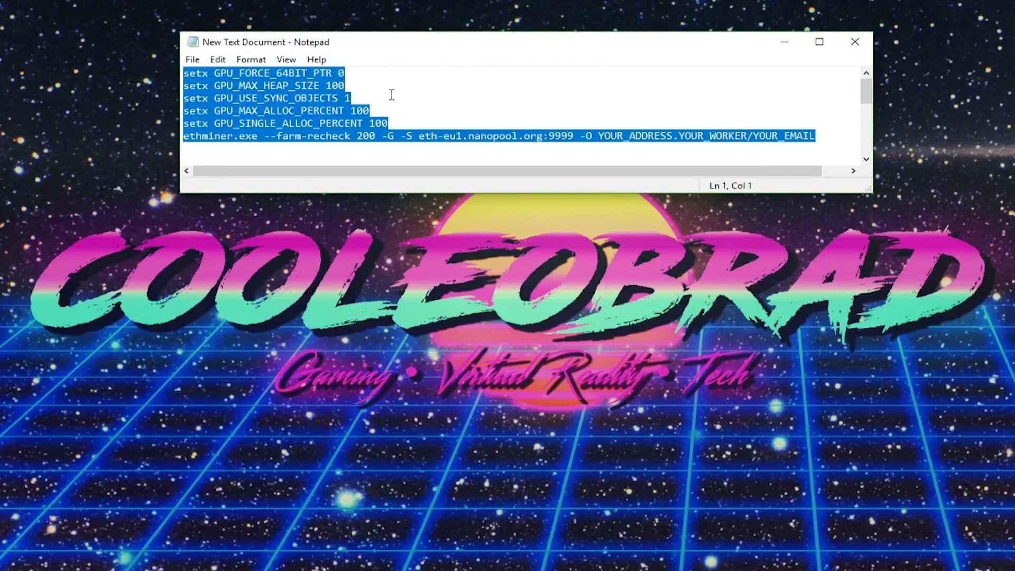
click(594, 112)
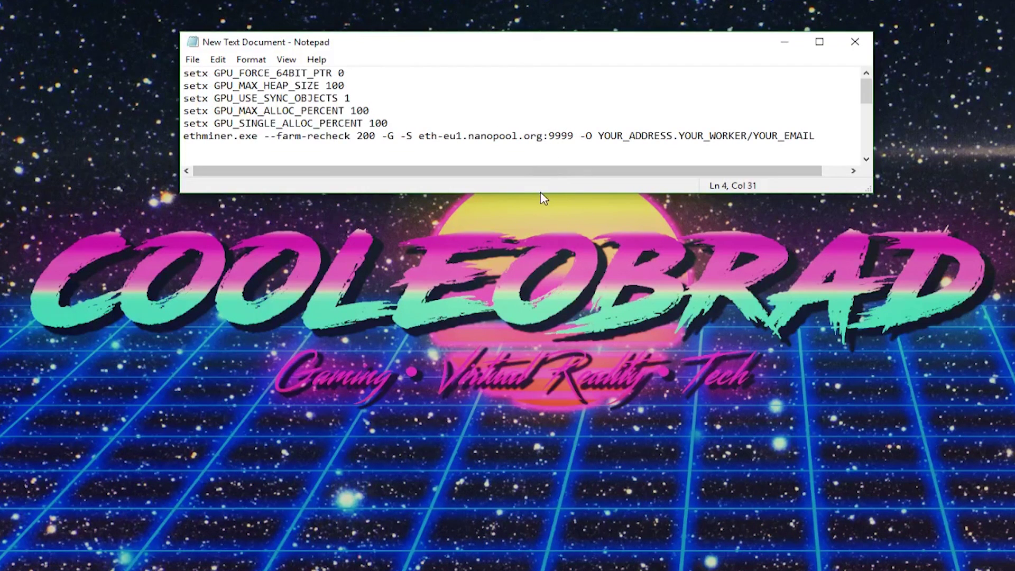
drag(535, 194, 536, 378)
drag(814, 311, 176, 290)
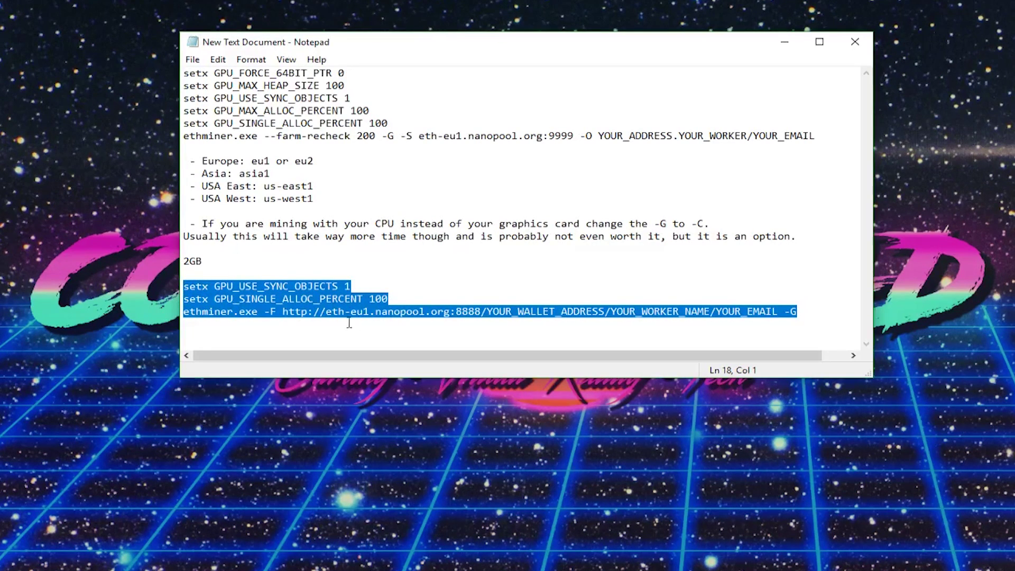
click(629, 135)
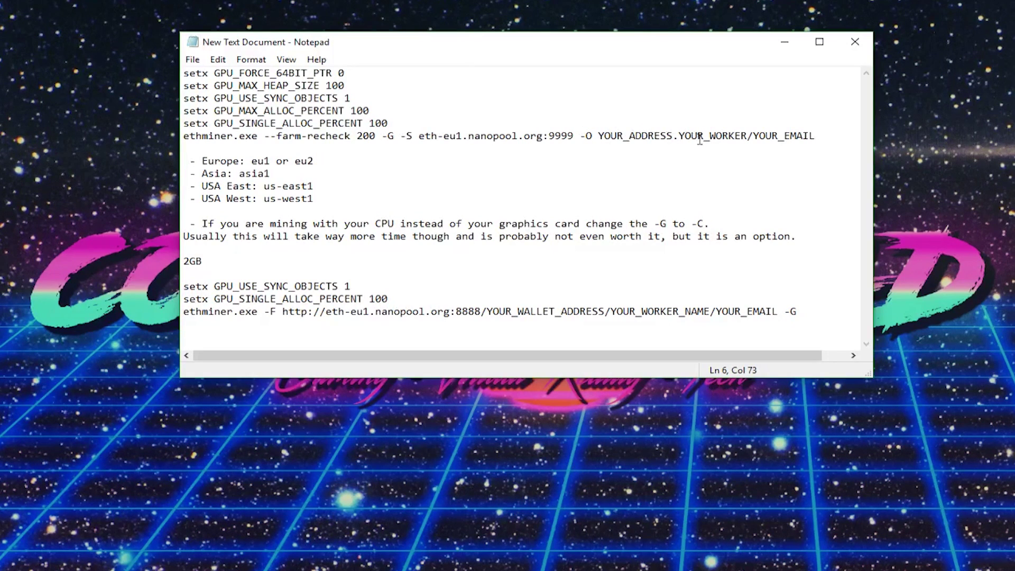
drag(673, 136, 599, 136)
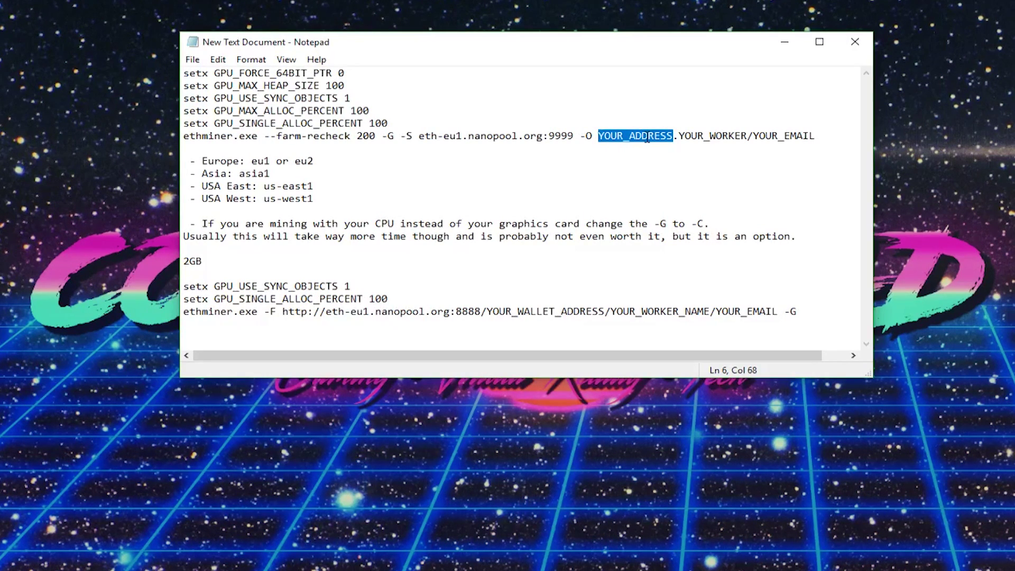
click(669, 137)
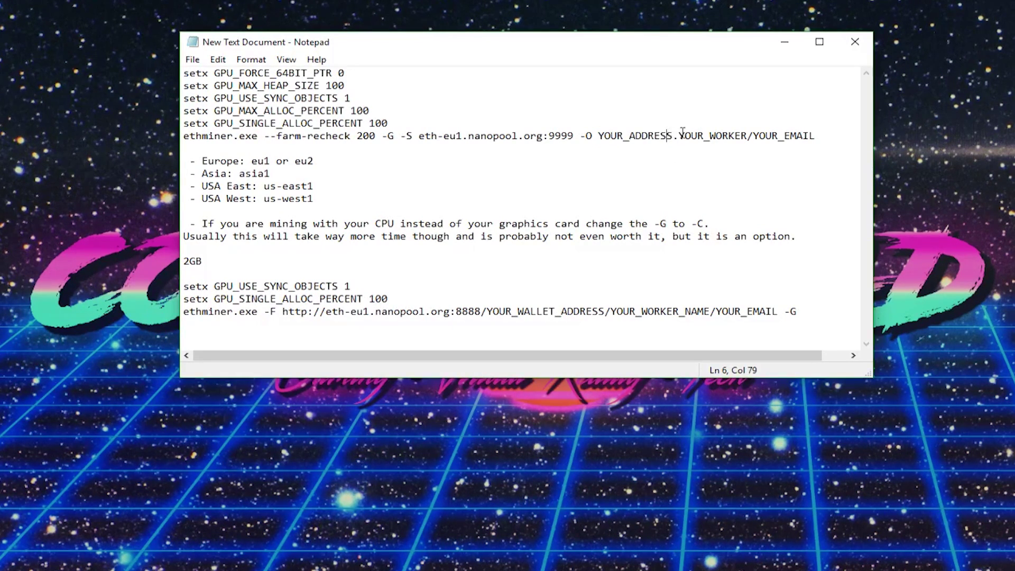
click(682, 137)
drag(734, 136, 817, 136)
click(717, 137)
Replace the YOUR_WORKER placeholder in the first ethminer.exe line with upstairsdesk.
drag(748, 136, 681, 137)
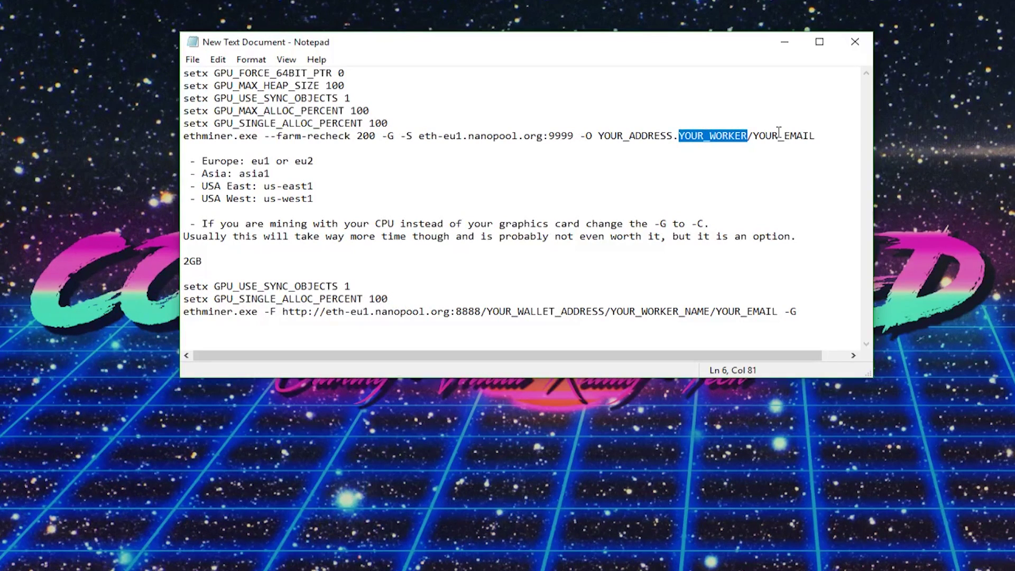
text(upstairsd)
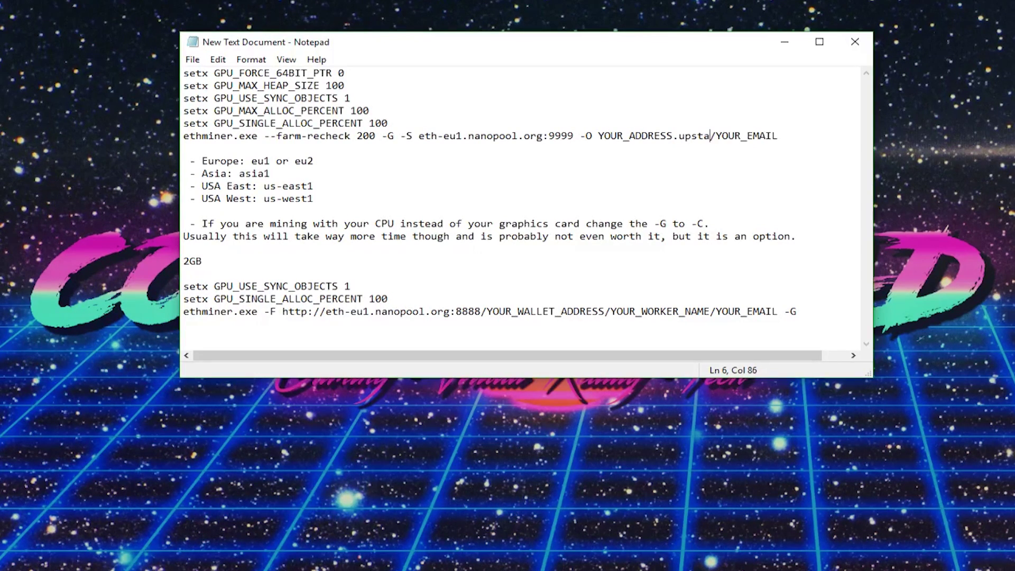
text(esk)
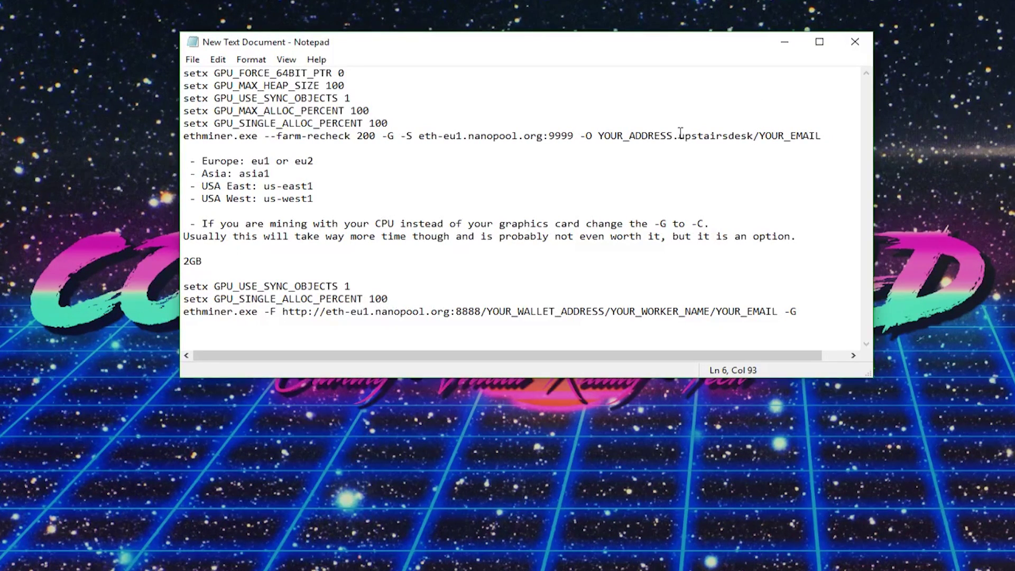
drag(680, 135, 832, 136)
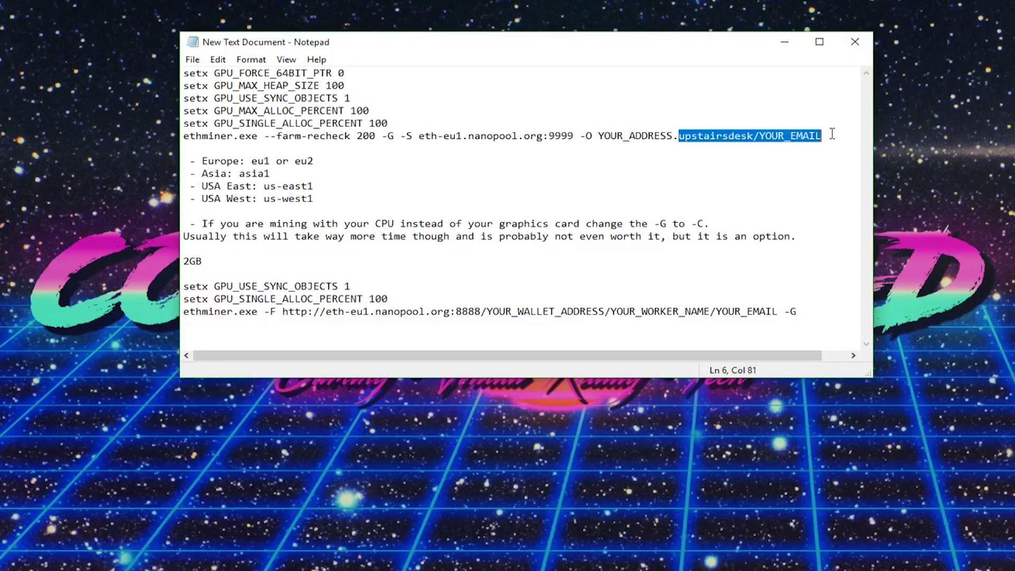
click(672, 136)
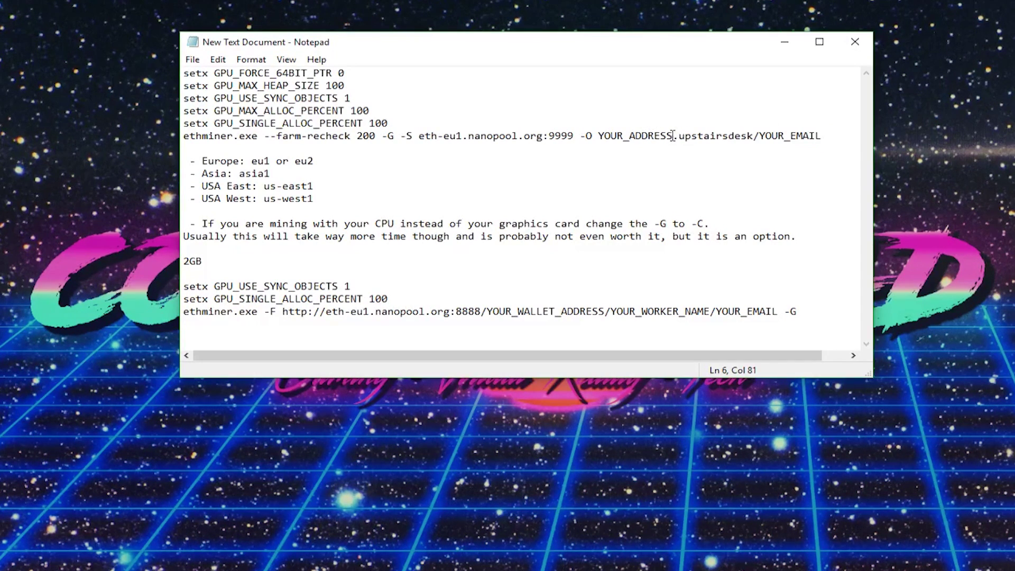
drag(673, 136, 598, 136)
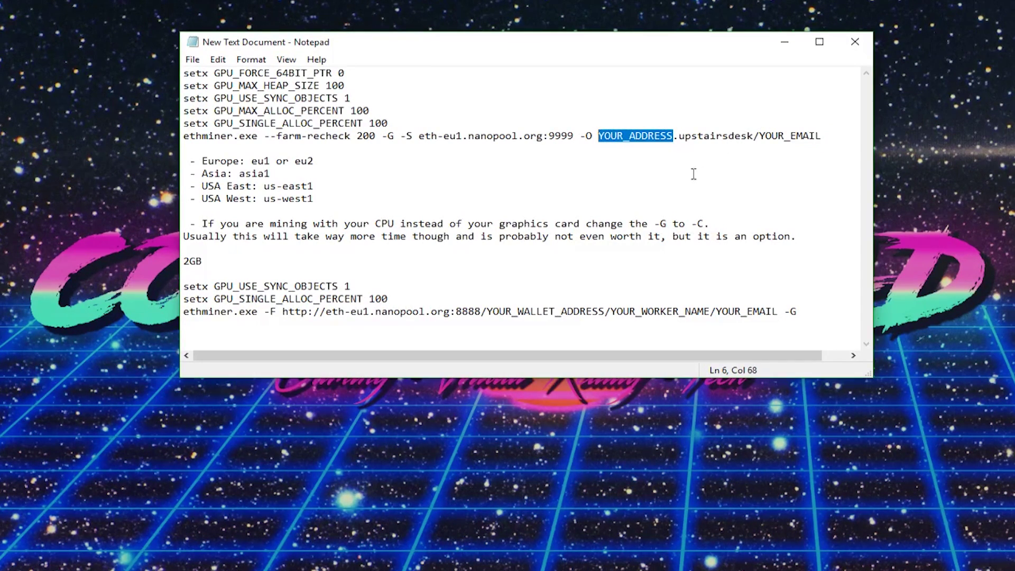
click(416, 158)
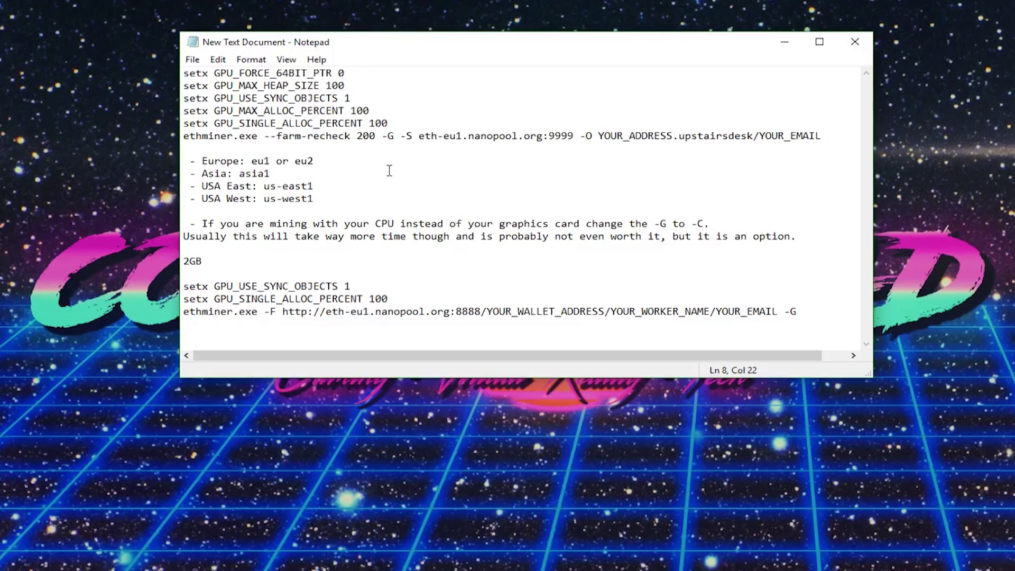
Replace eu1 in the first ethminer.exe line's pool host with us-east1, copied from the USA East entry.
drag(464, 136, 443, 136)
click(311, 186)
key(shift+Left)
key(shift+Left)
key(shift+Left)
key(shift+Left)
key(shift+Left)
key(shift+Left)
key(shift+Left)
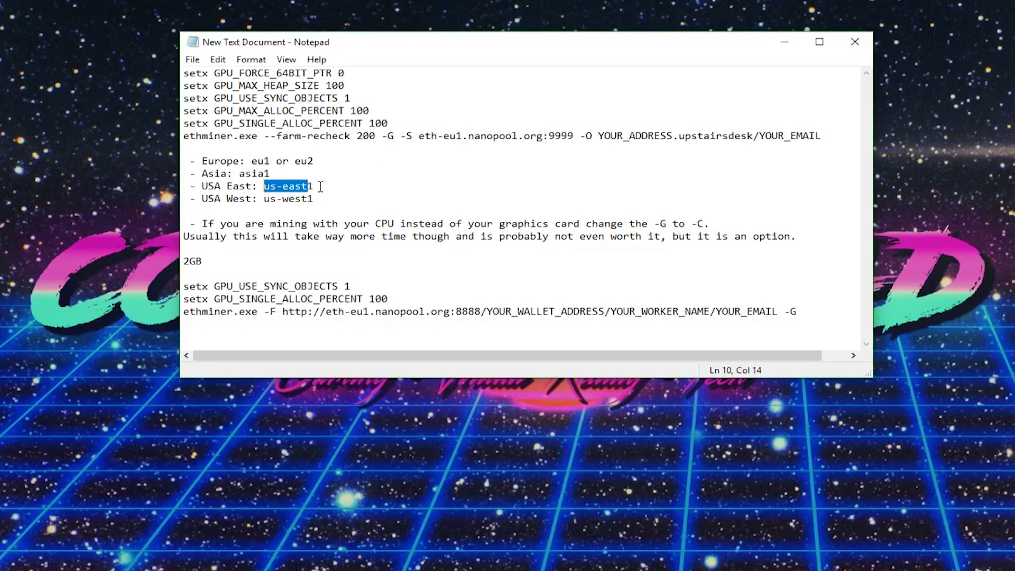
click(320, 186)
key(shift+Left)
key(shift+Left)
key(shift+Left)
key(shift+Left)
key(shift+Left)
key(shift+Left)
key(shift+Left)
key(shift+Left)
key(ctrl+c)
double_click(461, 135)
key(shift+End)
double_click(461, 136)
key(ctrl+v)
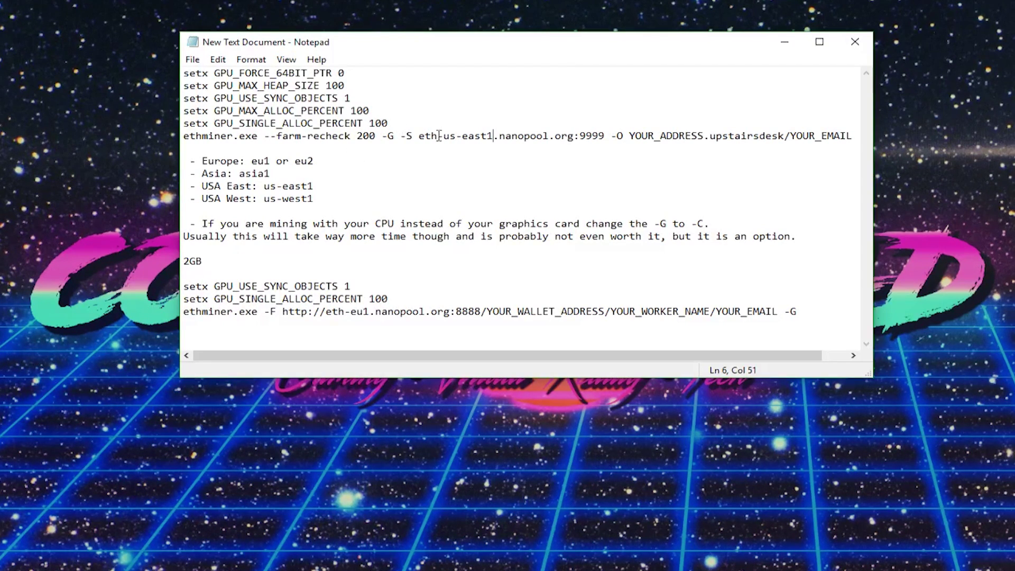
Try the CPU mining flag -C in the first ethminer.exe line and restore the graphics card flag -G.
click(398, 132)
key(BackSpace)
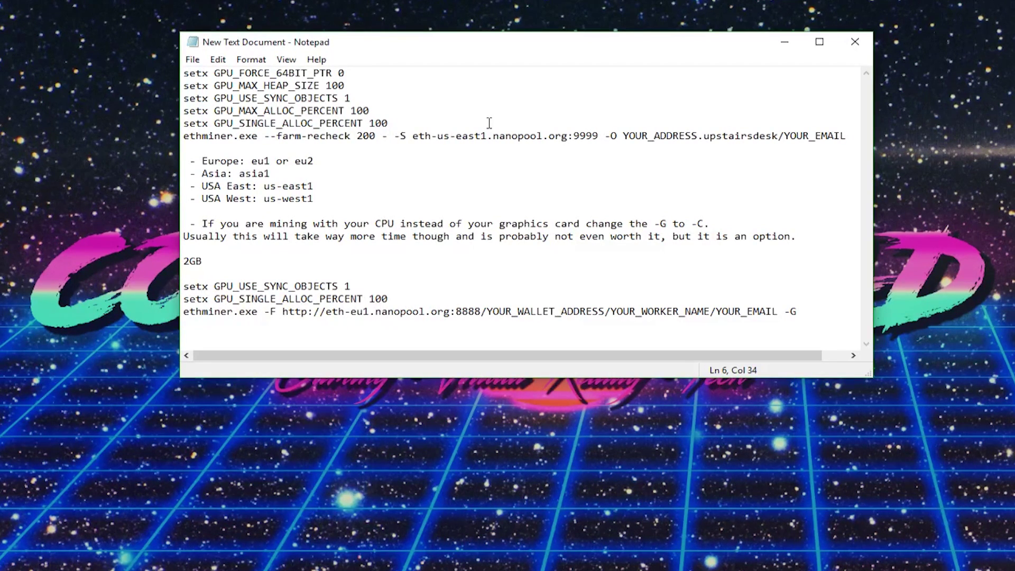
text(C)
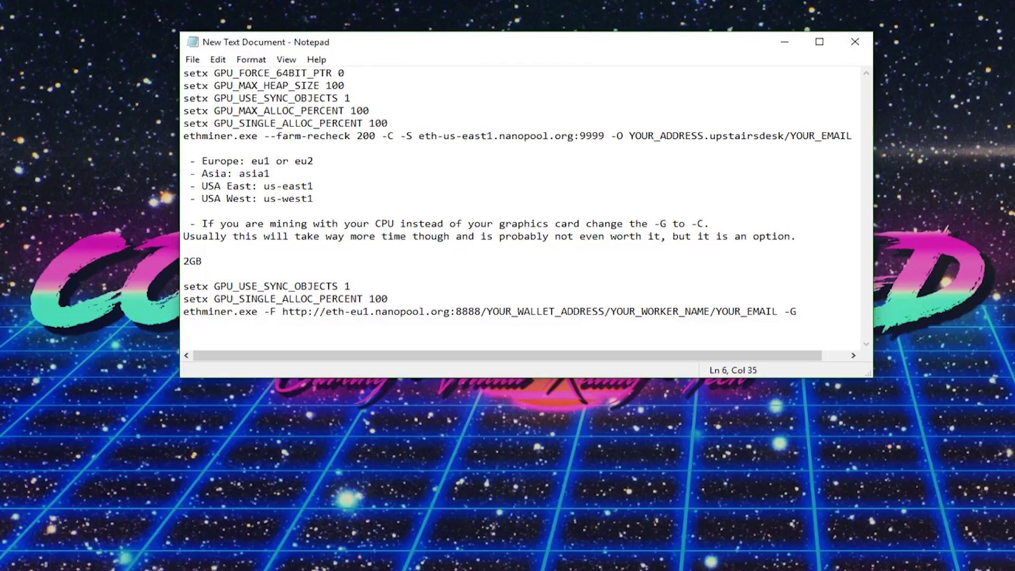
key(BackSpace)
text(G)
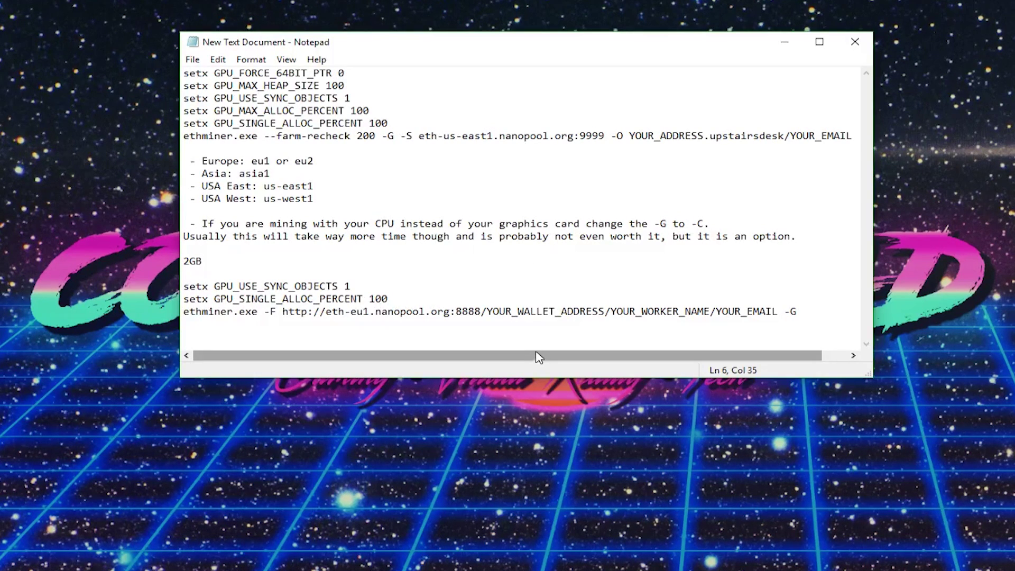
Examine the 2GB GPU configuration lines and the nanopool.org host in the first ethminer.exe line.
click(196, 286)
drag(184, 286, 793, 325)
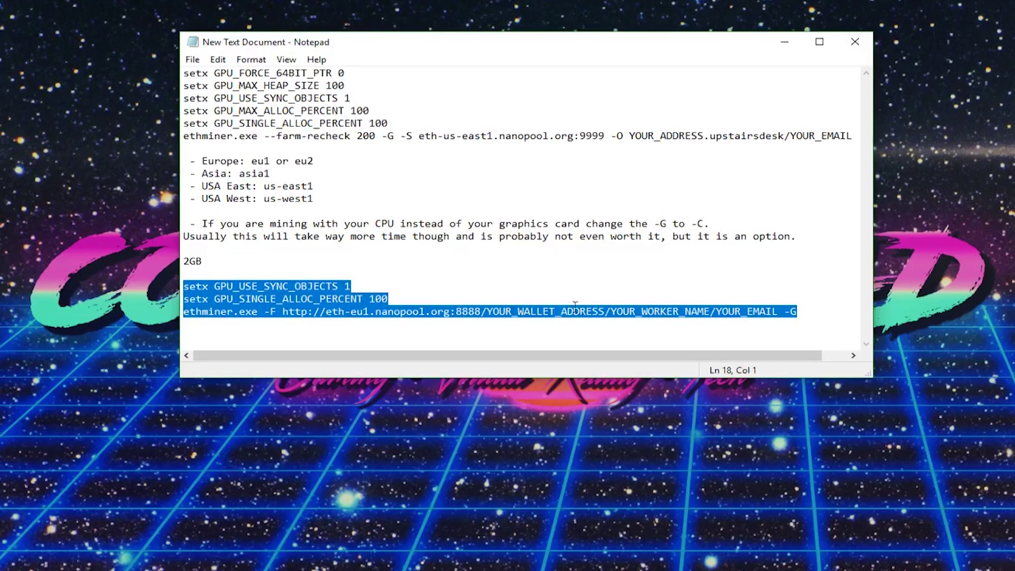
click(494, 311)
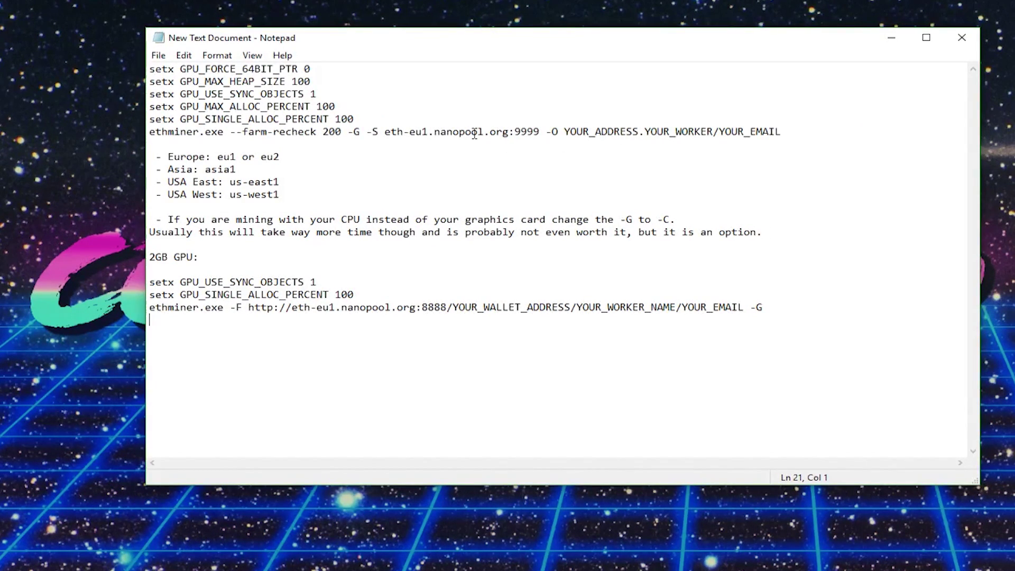
drag(434, 131, 511, 129)
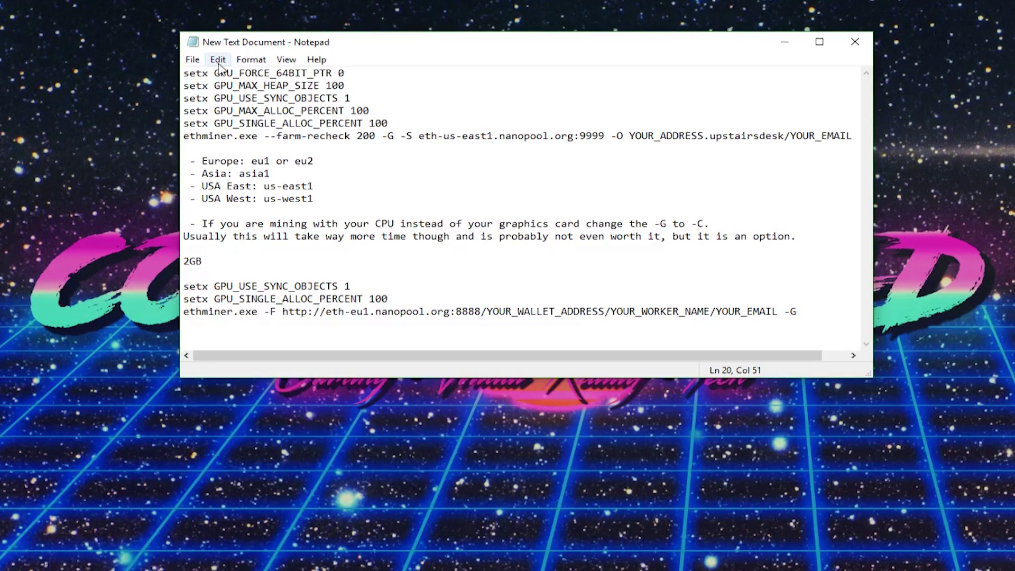
Open the ethminer-0.9.41-genoil-1.1.7 folder in File Explorer and move its window clear of the Notepad text.
click(192, 59)
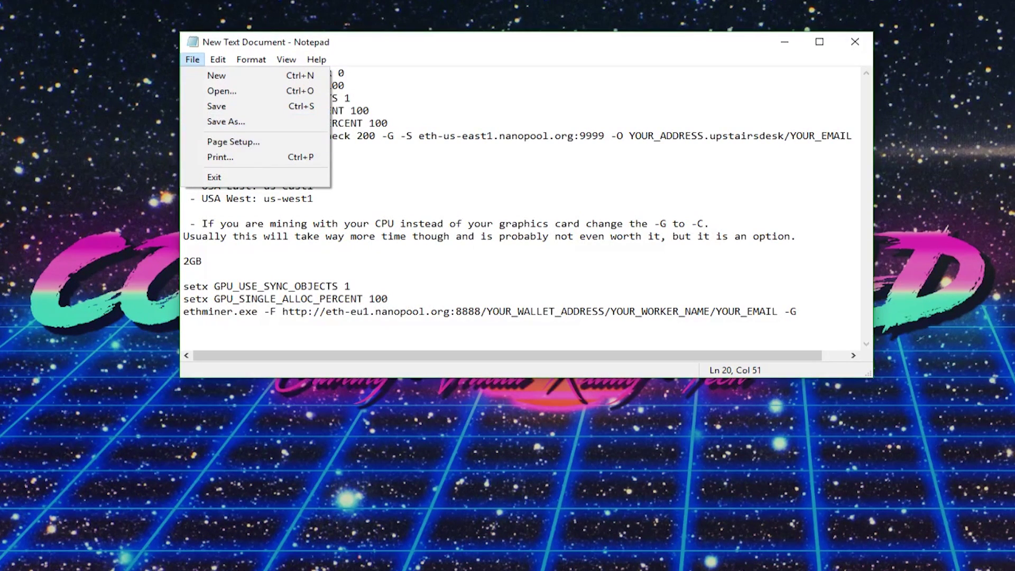
click(148, 172)
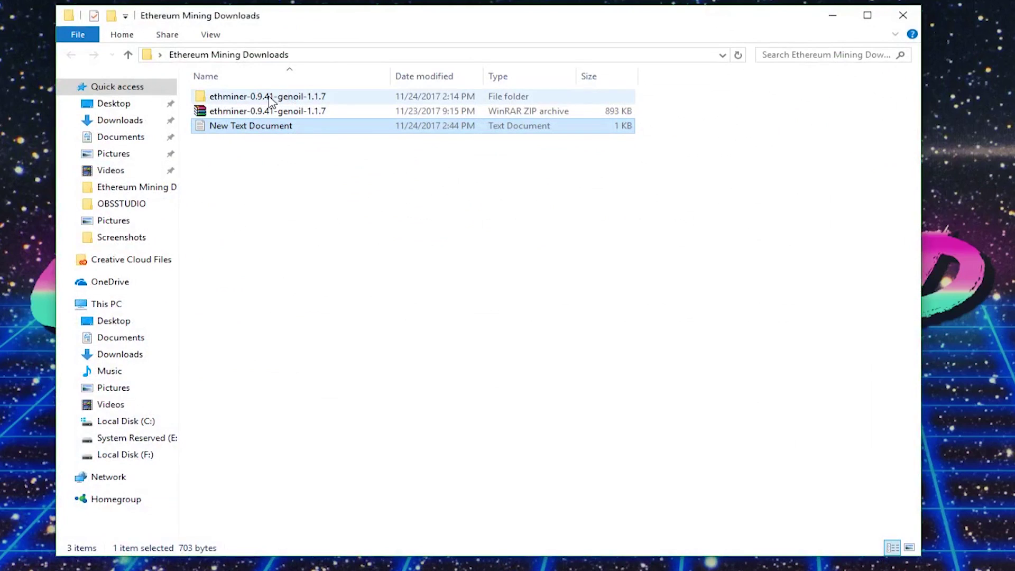
double_click(267, 98)
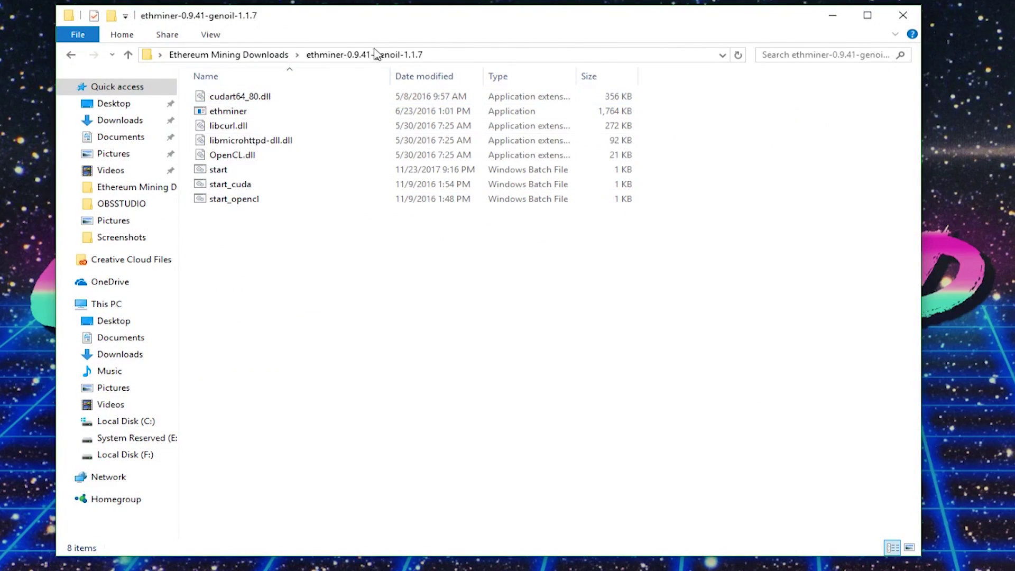
drag(487, 8, 488, 160)
Start saving the Notepad script under a new name and enter start.bat as the file name.
click(193, 59)
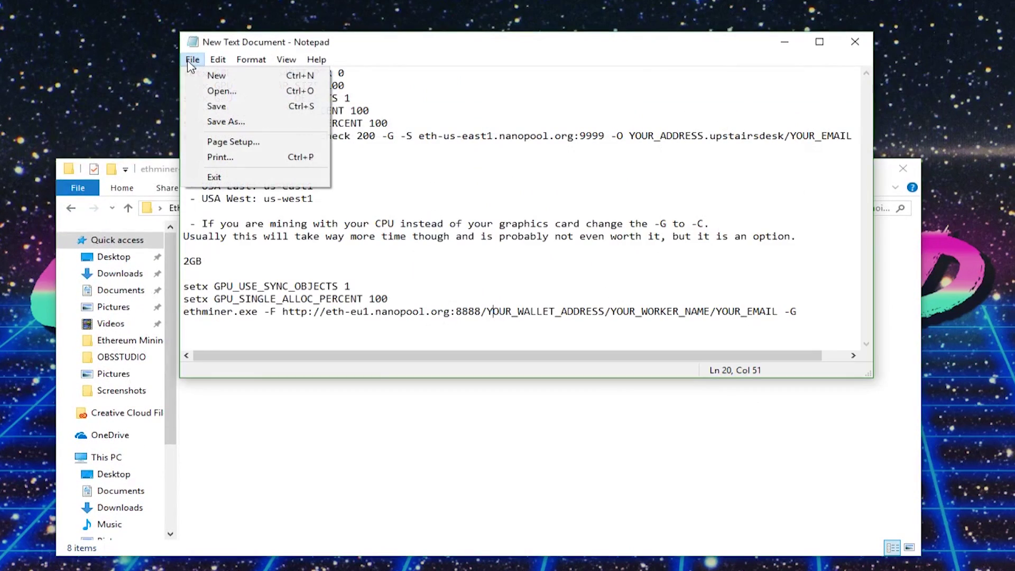
click(254, 126)
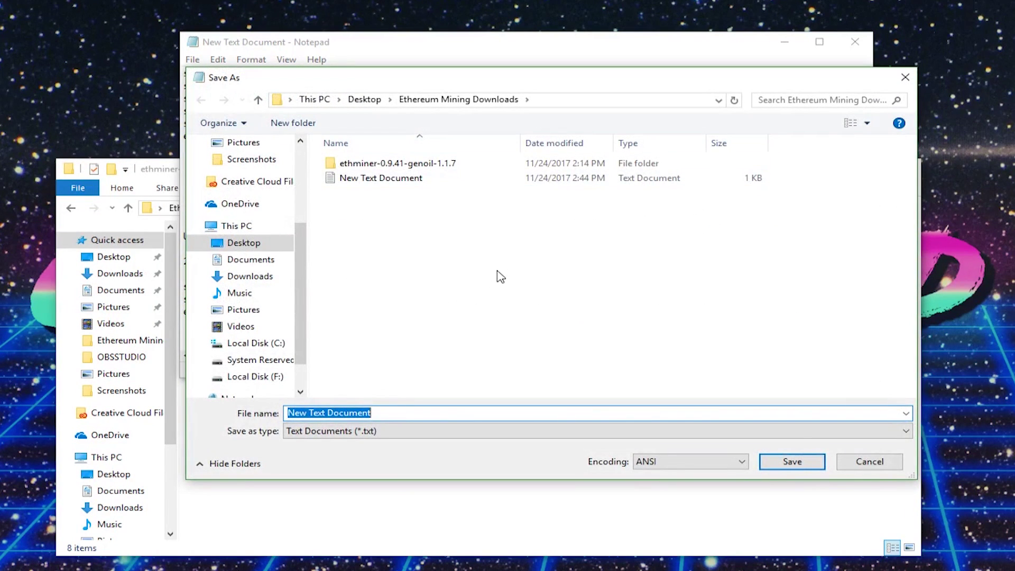
text(start.bat)
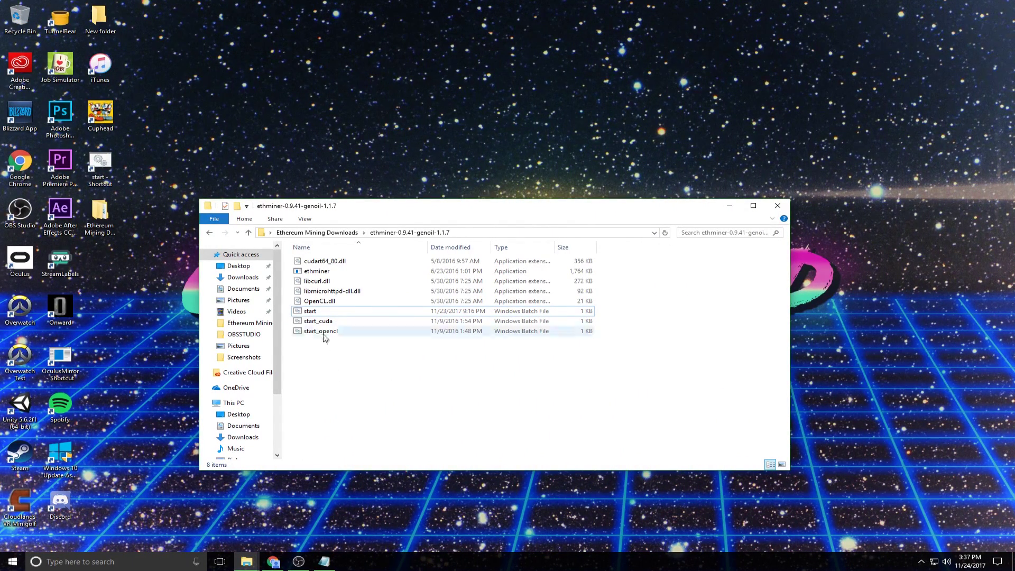
Launch the miner from the start shortcut on the desktop, dismissing the options for the start batch file.
right_click(313, 315)
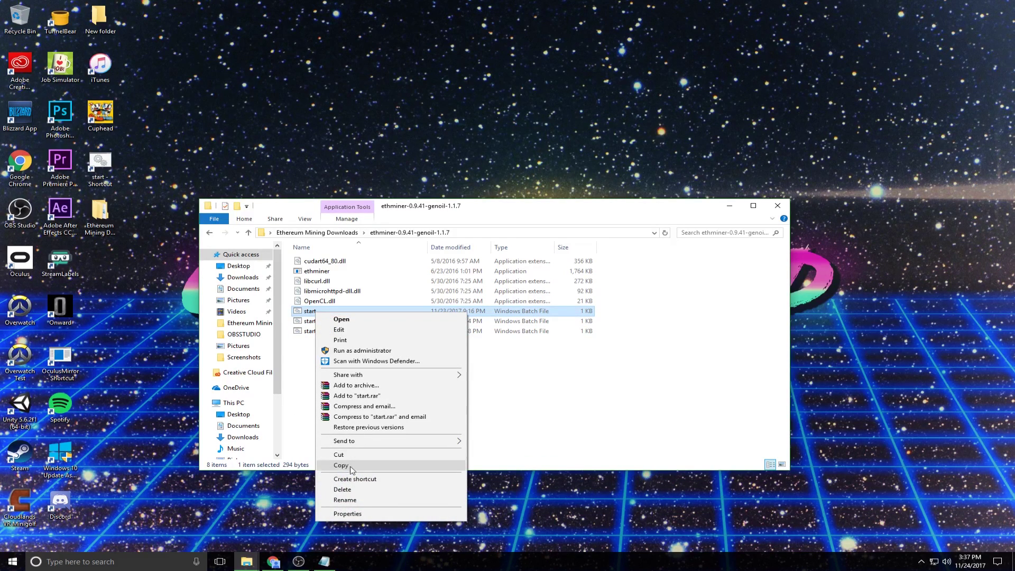
click(529, 407)
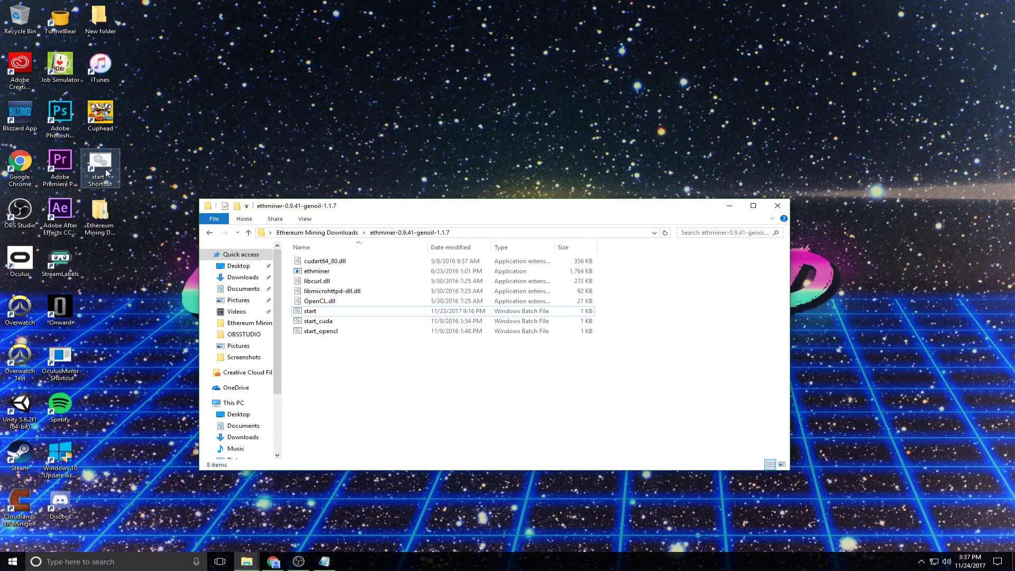
click(284, 157)
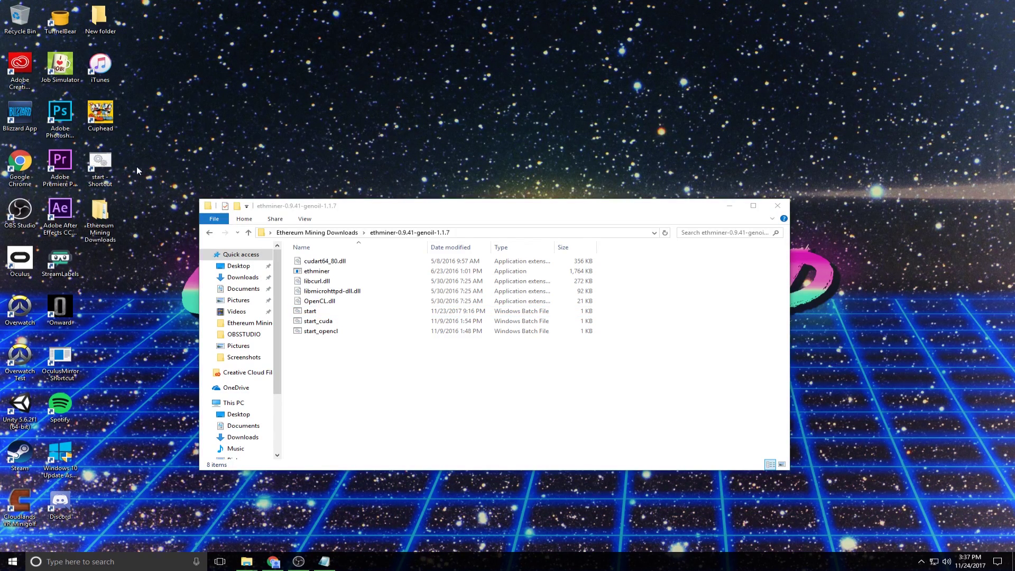
double_click(105, 169)
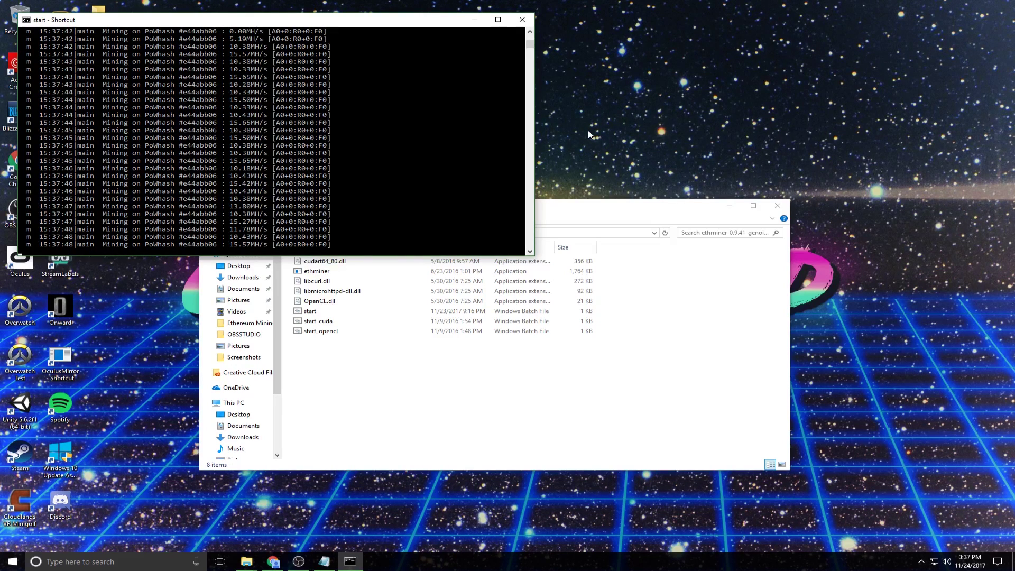
Stop the running miner by answering Y to terminate the batch job.
click(522, 21)
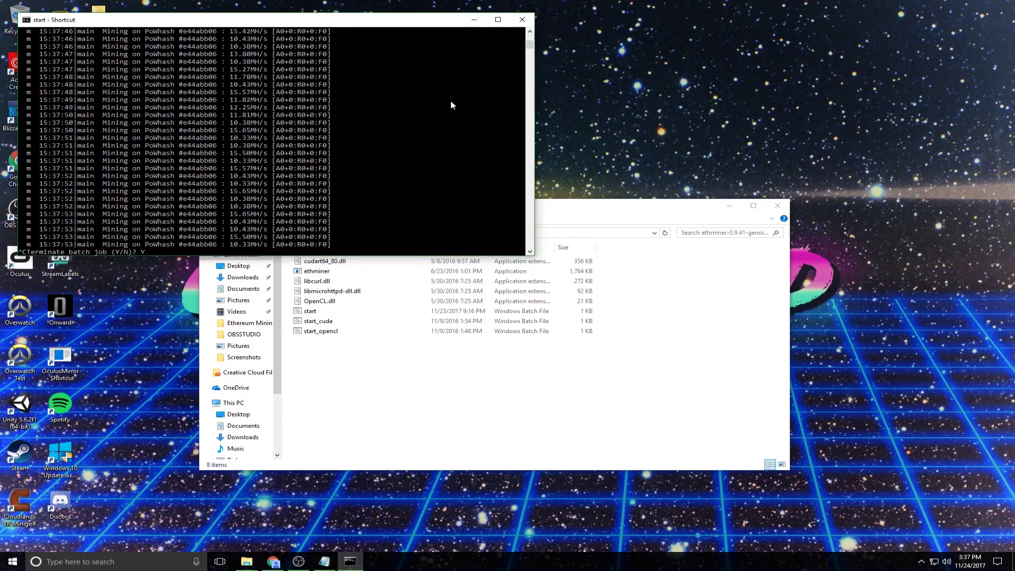
text(Y)
key(Return)
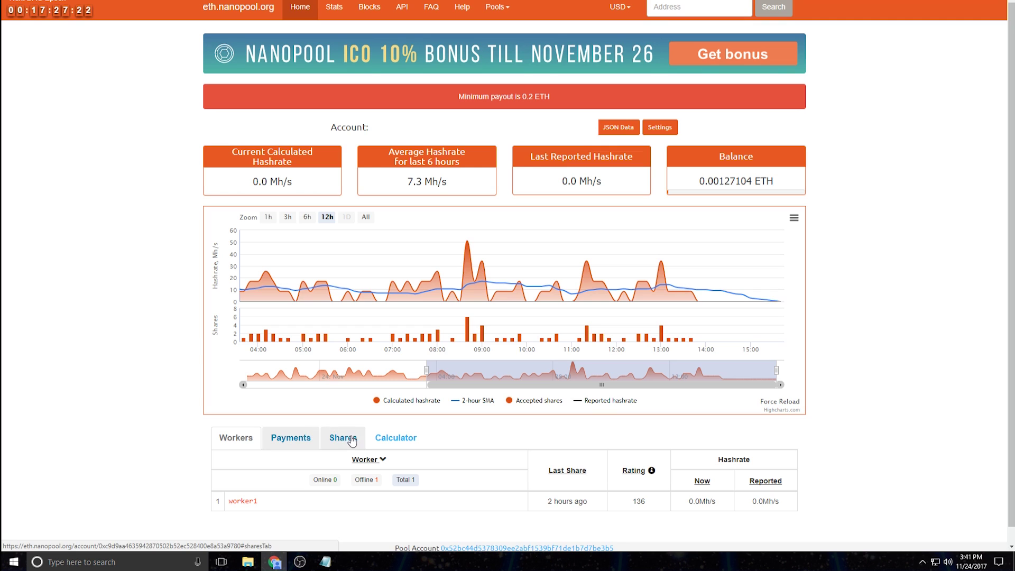
Review the nanopool account's payments, approximate earnings calculator, shares and workers.
click(309, 439)
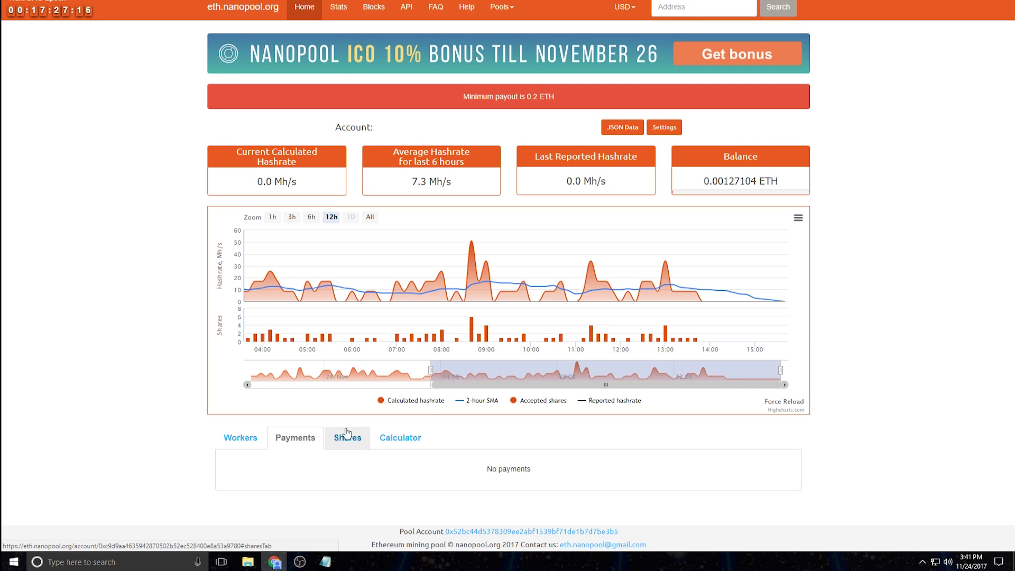
click(407, 439)
scroll(336, 442, down, 2)
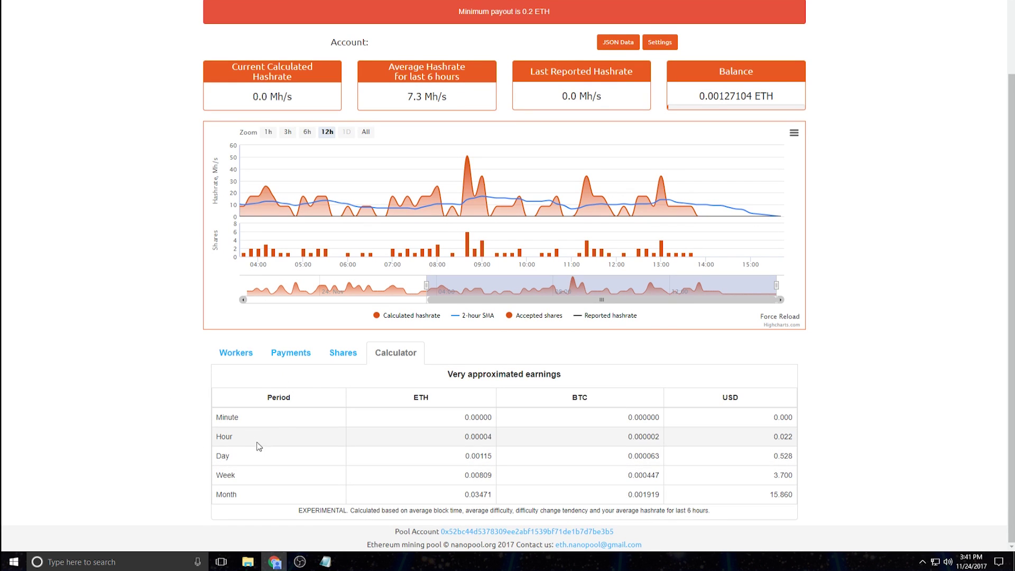
click(337, 354)
click(232, 354)
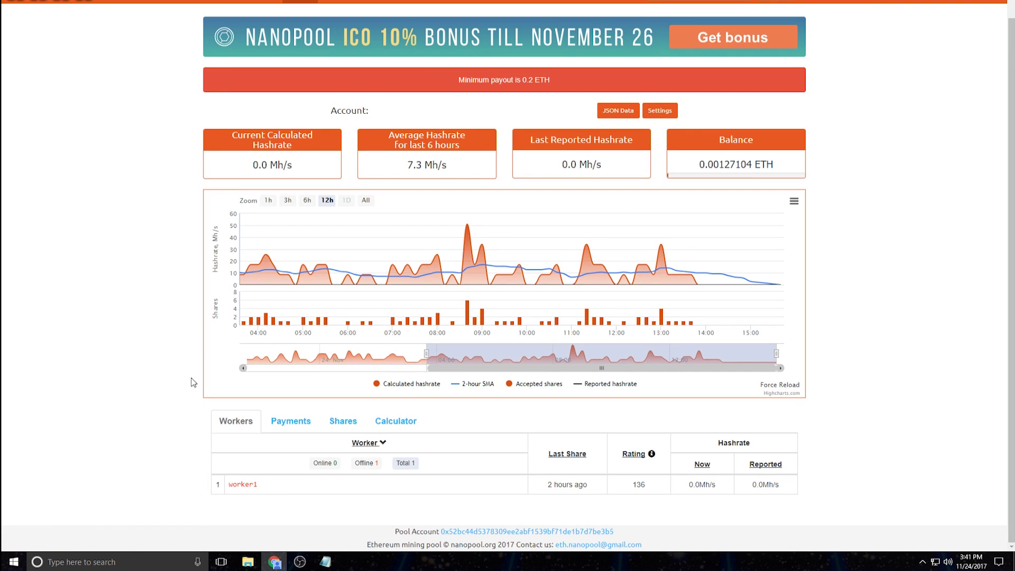